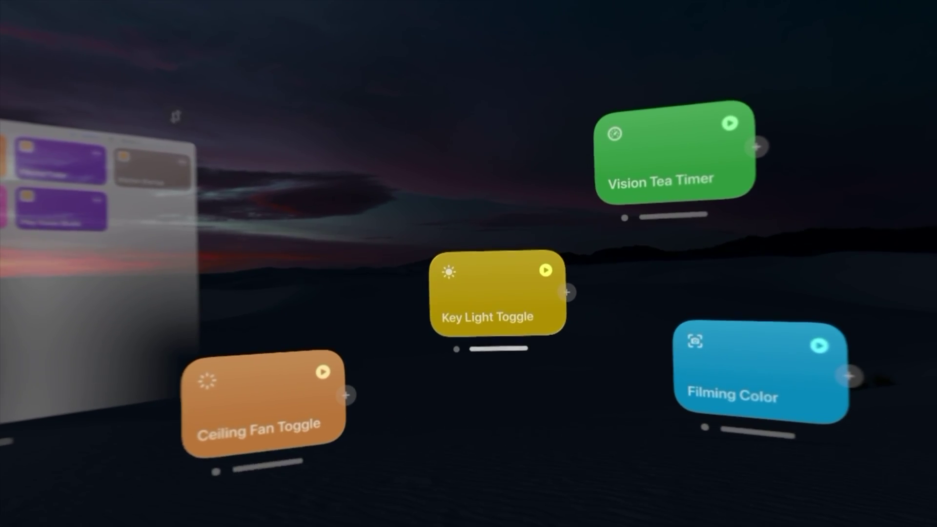
# Reposition the Key Light Toggle button and the Shortcuts window in the surrounding space.
pyautogui.moveTo(498, 348); pyautogui.dragTo(386, 232)
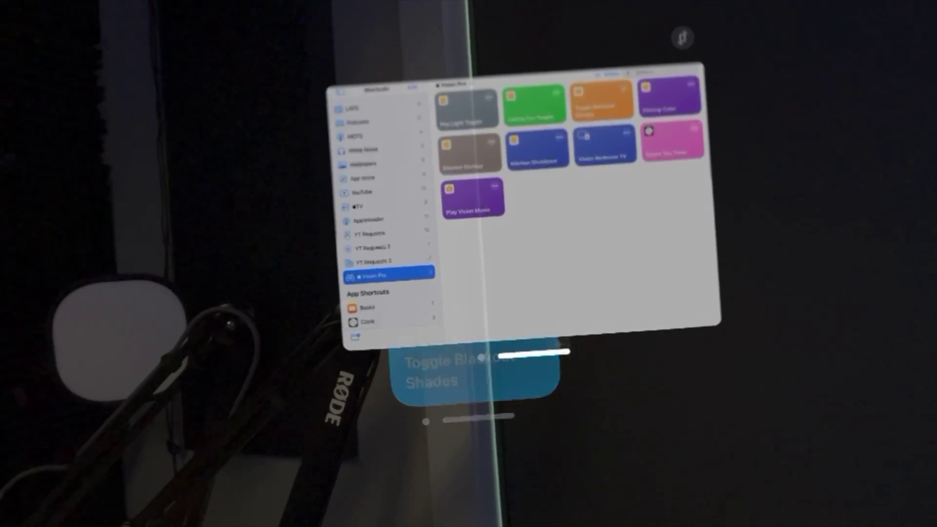
pyautogui.moveTo(533, 354); pyautogui.dragTo(202, 330)
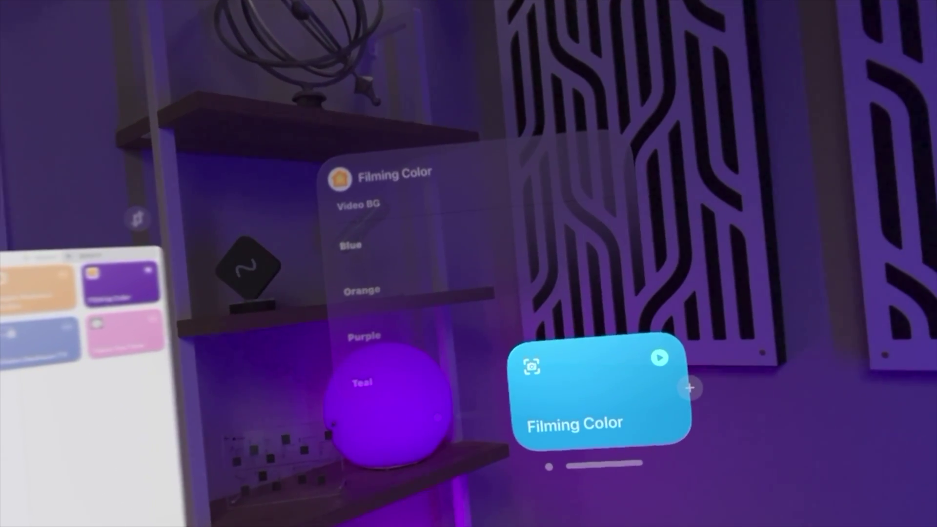
# Choose Blue in the Filming Color list and bring the immersive desert environment back.
pyautogui.click(345, 244)
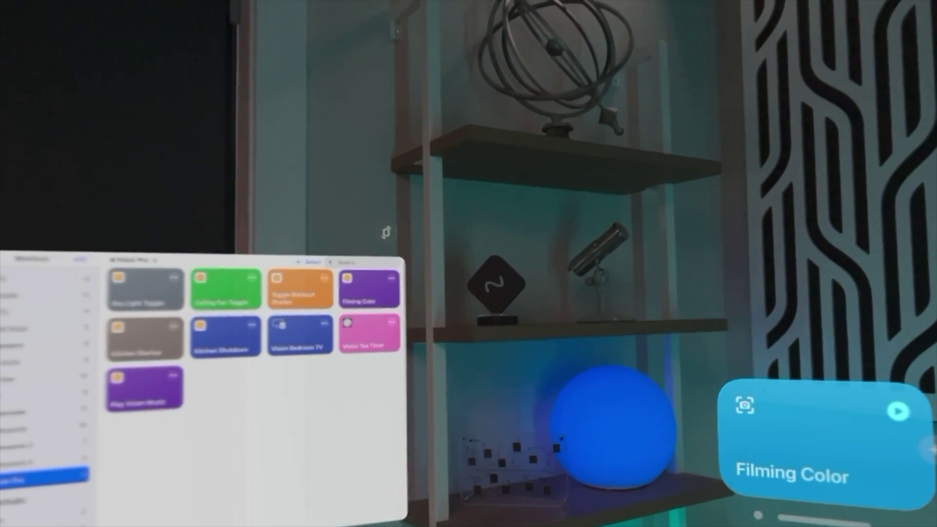
pyautogui.scroll(3, 504, 213)
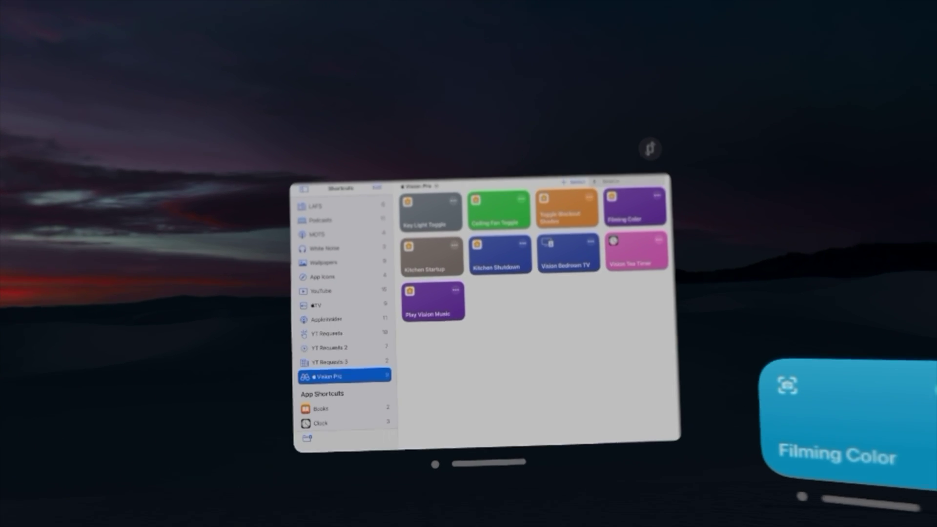
# Close the Shortcuts window and reopen Shortcuts from the Compatible Apps folder.
pyautogui.click(434, 486)
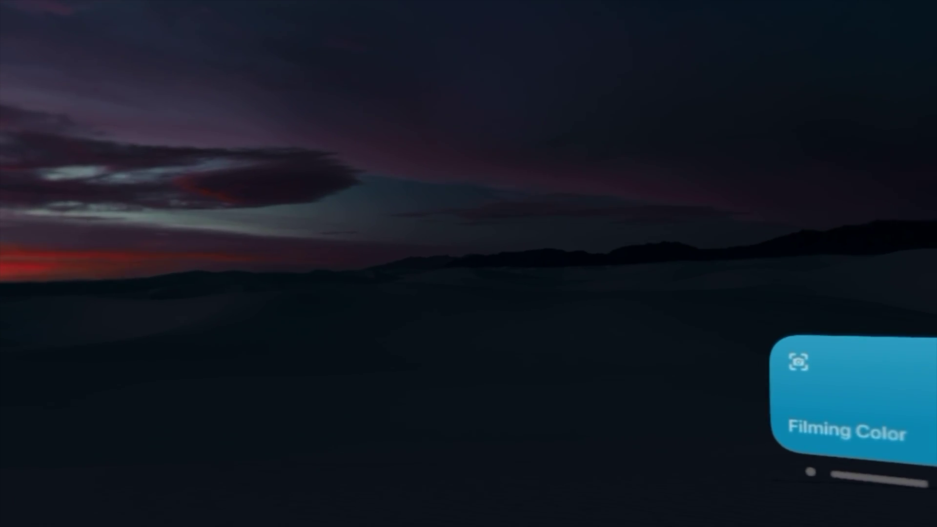
pyautogui.press('Home')
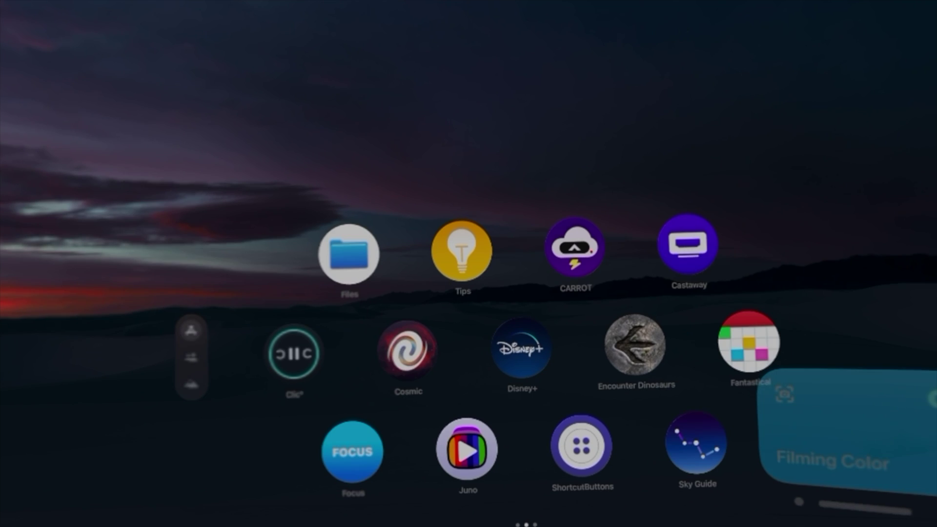
pyautogui.hscroll(-3, 531, 366)
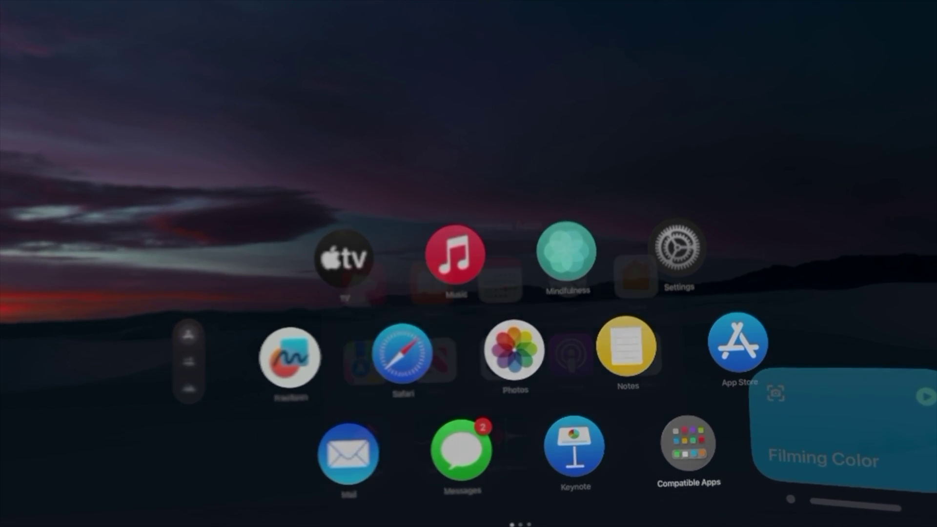
pyautogui.click(688, 441)
pyautogui.click(381, 429)
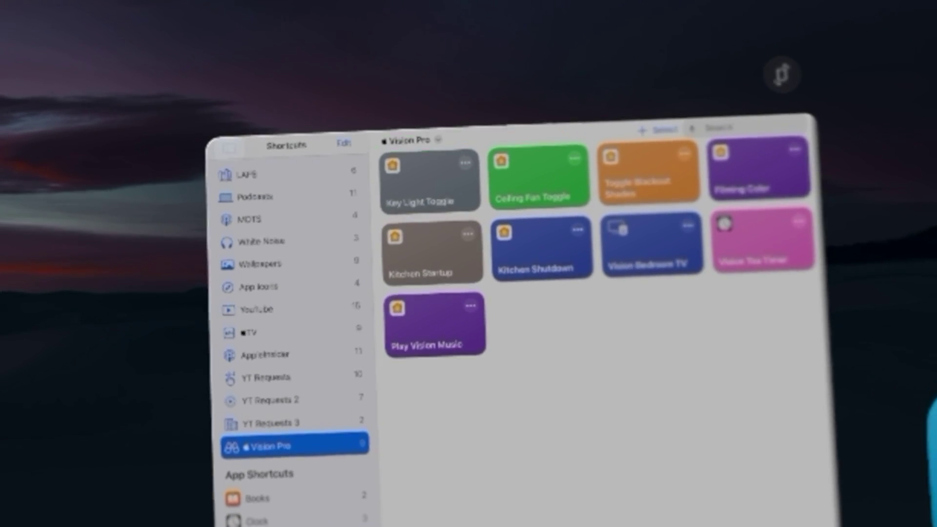
# Hide the sidebar and review the actions of the Toggle Blackout Shades and Vision Bedroom TV shortcuts, returning to the Vision Pro folder.
pyautogui.click(234, 130)
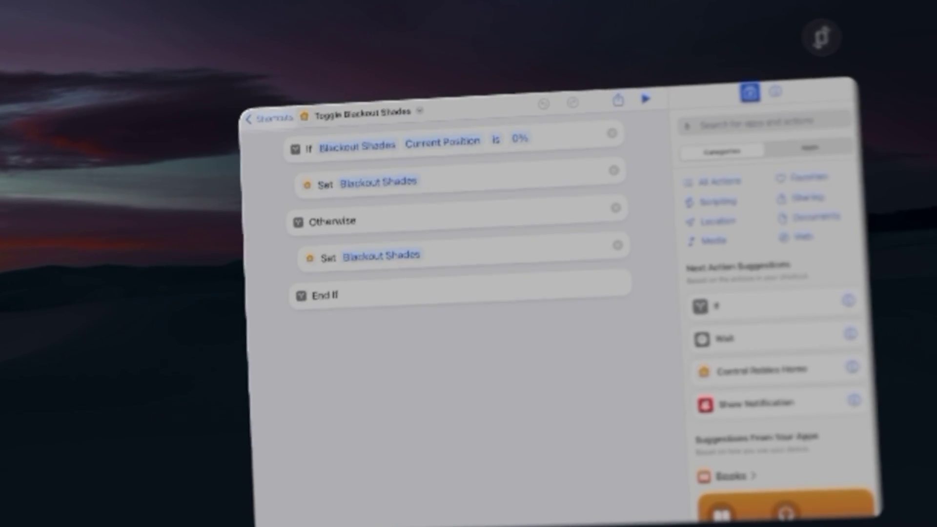
pyautogui.click(269, 125)
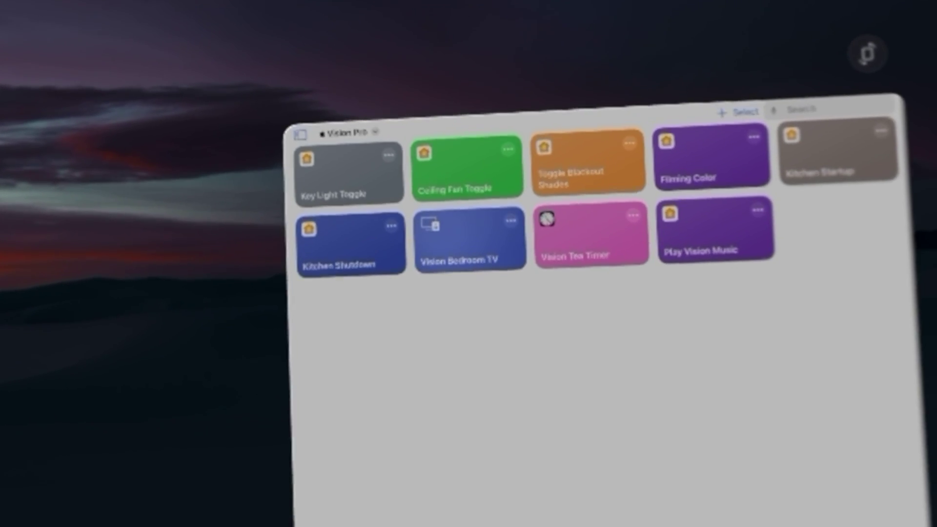
pyautogui.click(458, 249)
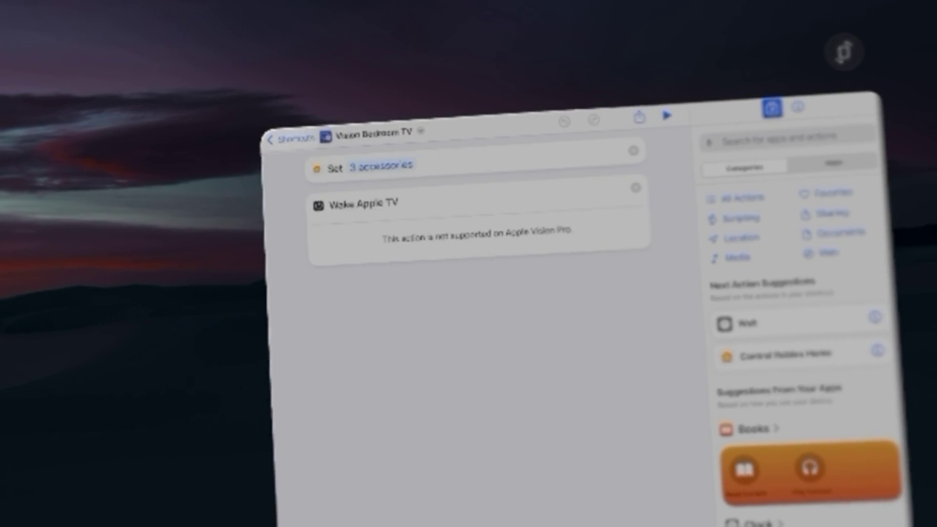
pyautogui.click(292, 142)
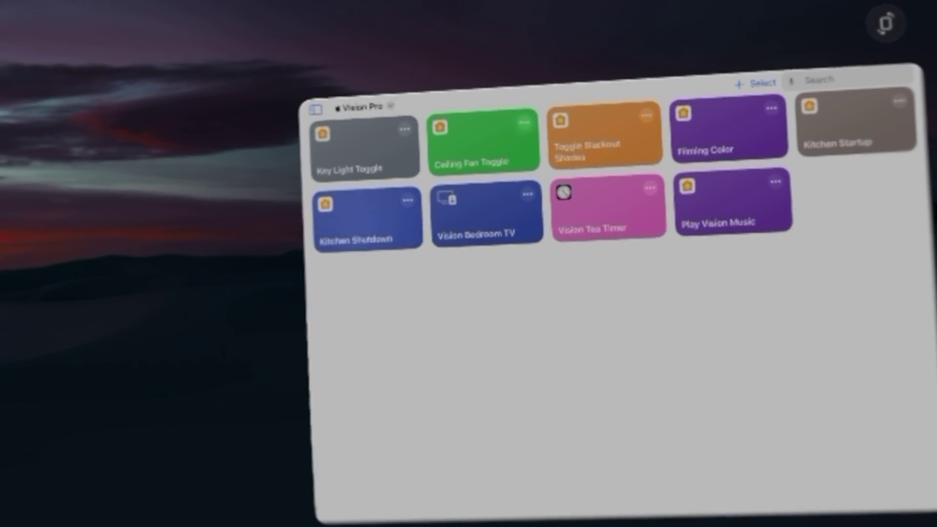
pyautogui.scroll(-3, 540, 51)
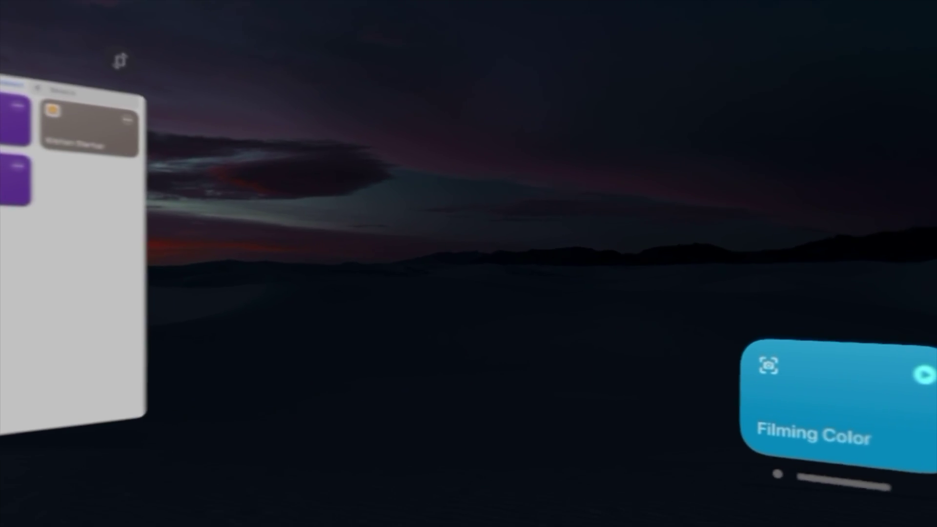
# Bring up the floating shortcut buttons and spread Vision Tea Timer, Ceiling Fan Toggle and Key Light Toggle apart.
pyautogui.press('super')
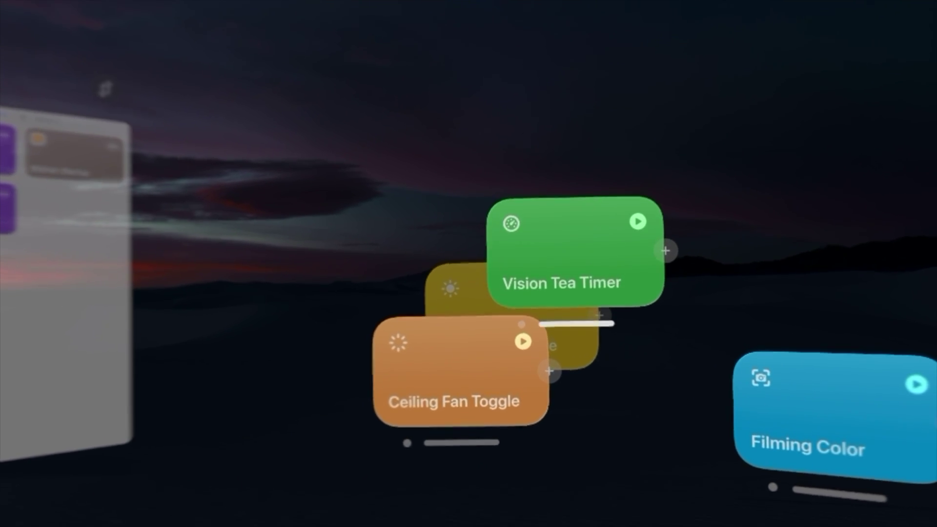
pyautogui.moveTo(632, 287); pyautogui.dragTo(749, 226)
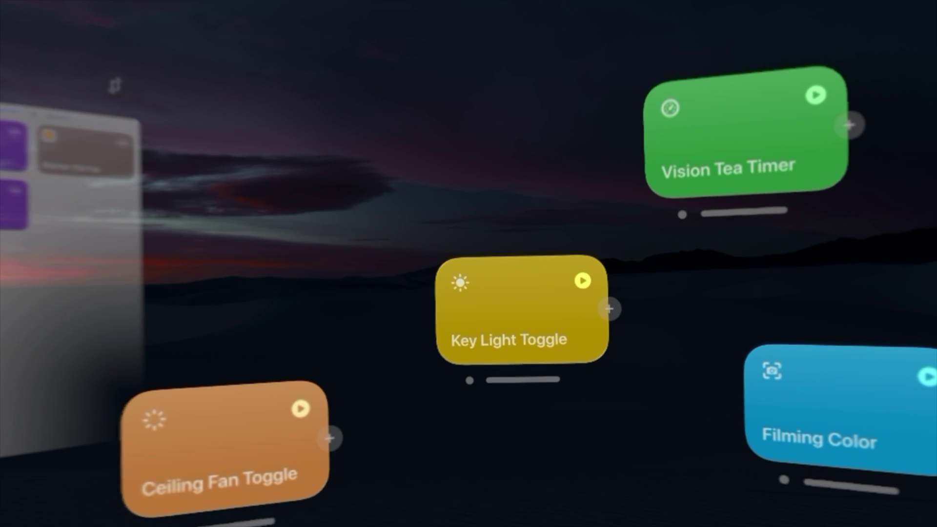
pyautogui.moveTo(534, 358); pyautogui.dragTo(294, 230)
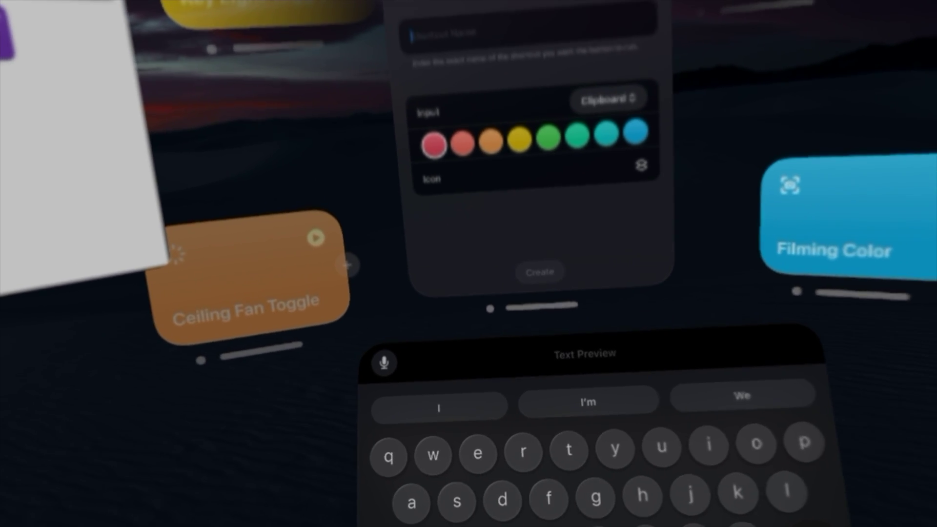
# Create a new shortcut button named Filming with the yellow color and an earbuds icon.
pyautogui.write('Film')
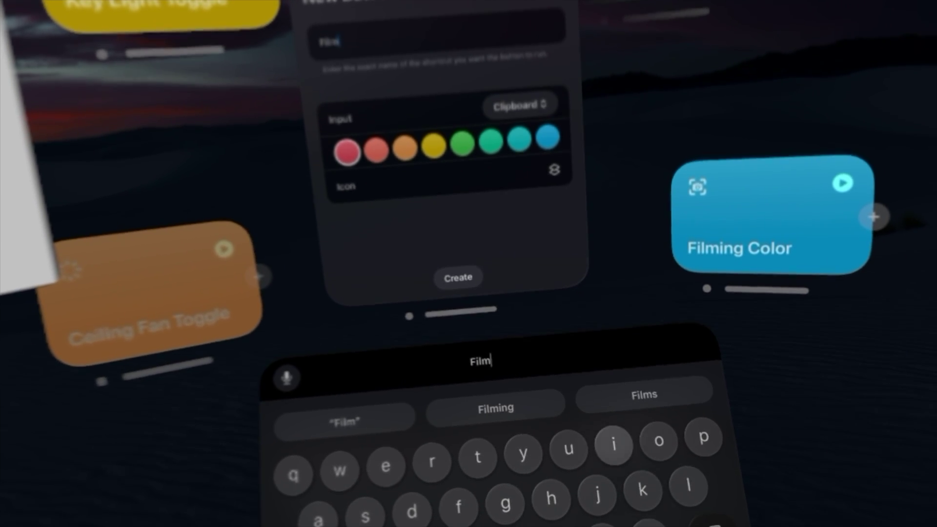
pyautogui.write('ing')
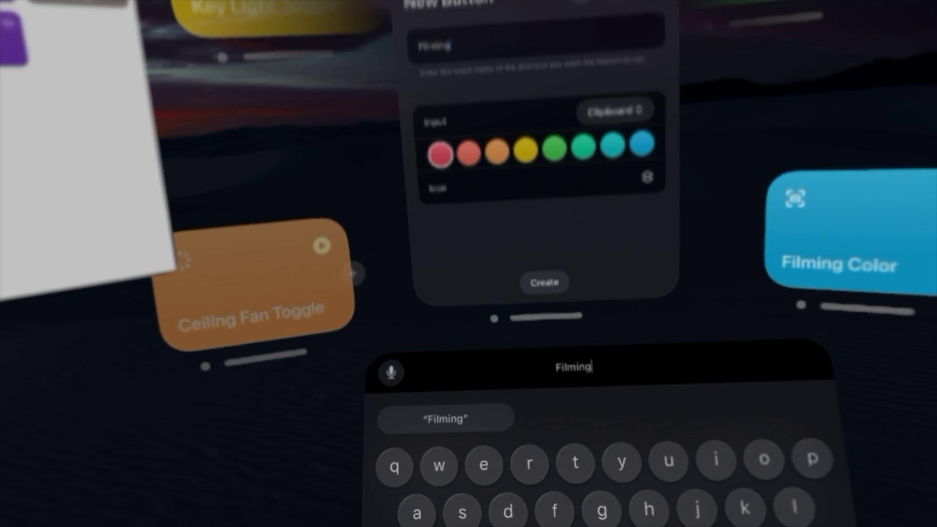
pyautogui.press('Return')
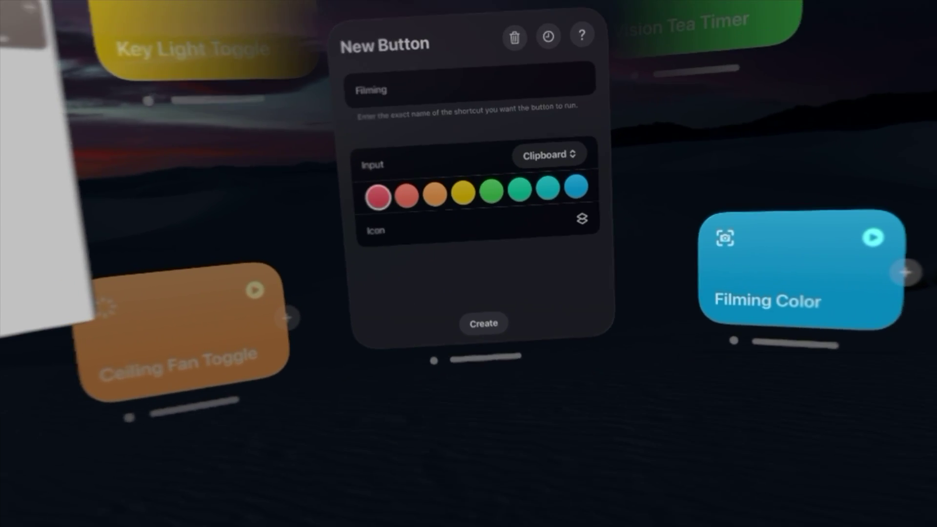
pyautogui.click(463, 192)
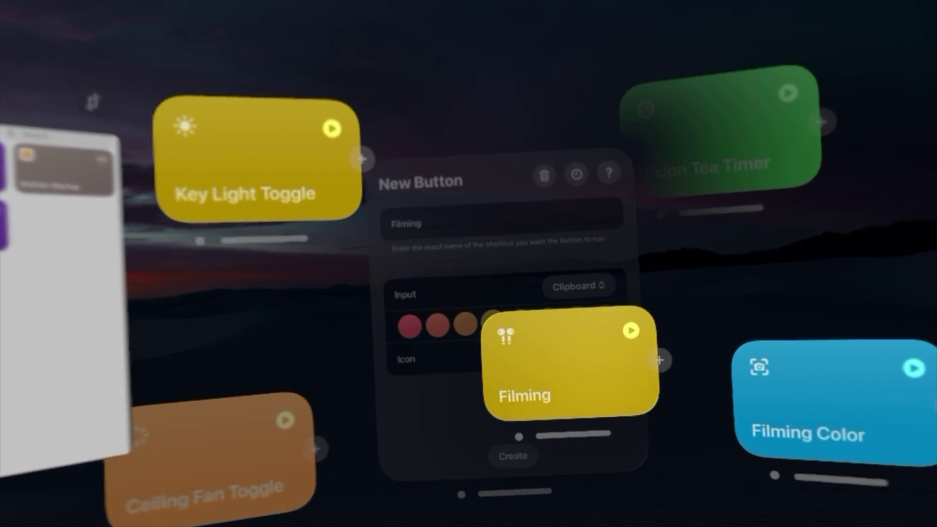
# Move the Filming button slightly, then close it together with the New Button window.
pyautogui.moveTo(573, 434); pyautogui.dragTo(538, 414)
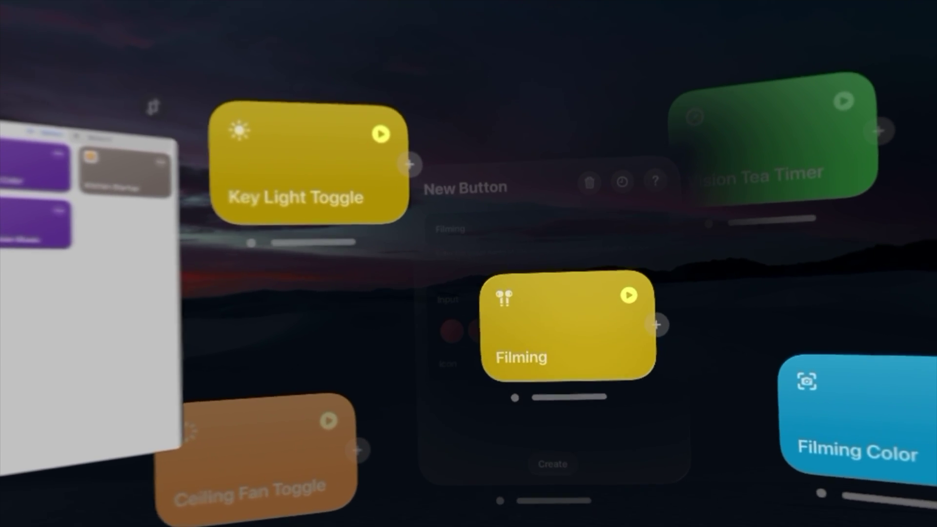
pyautogui.click(534, 411)
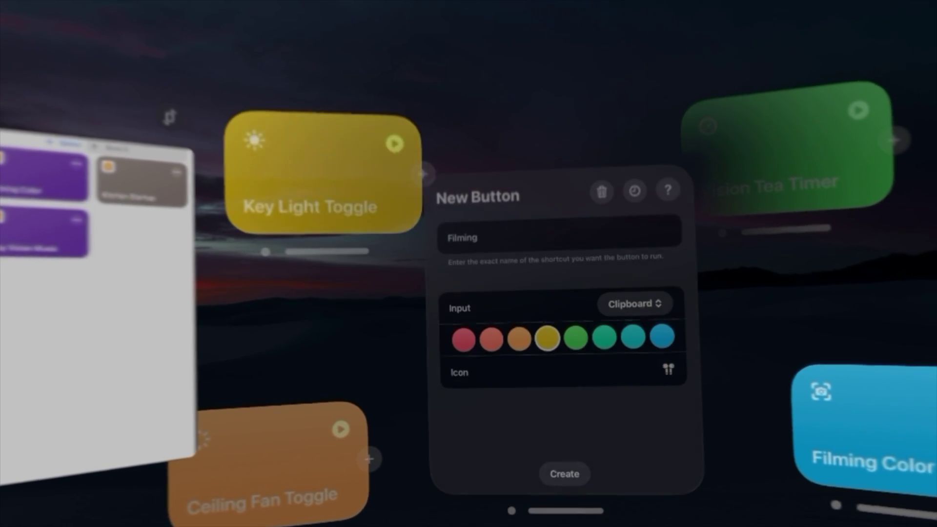
pyautogui.click(506, 498)
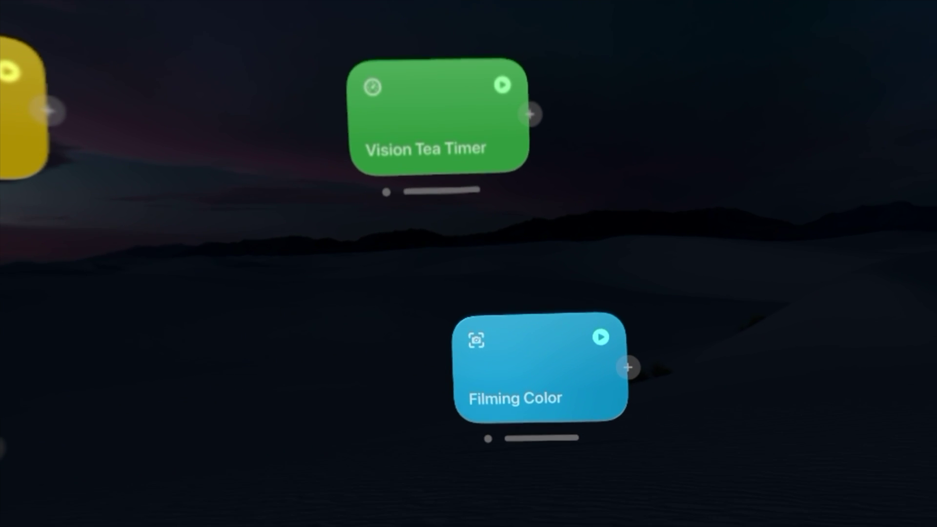
# Run the Filming Color shortcut from its floating button and choose Orange for the video background.
pyautogui.click(546, 371)
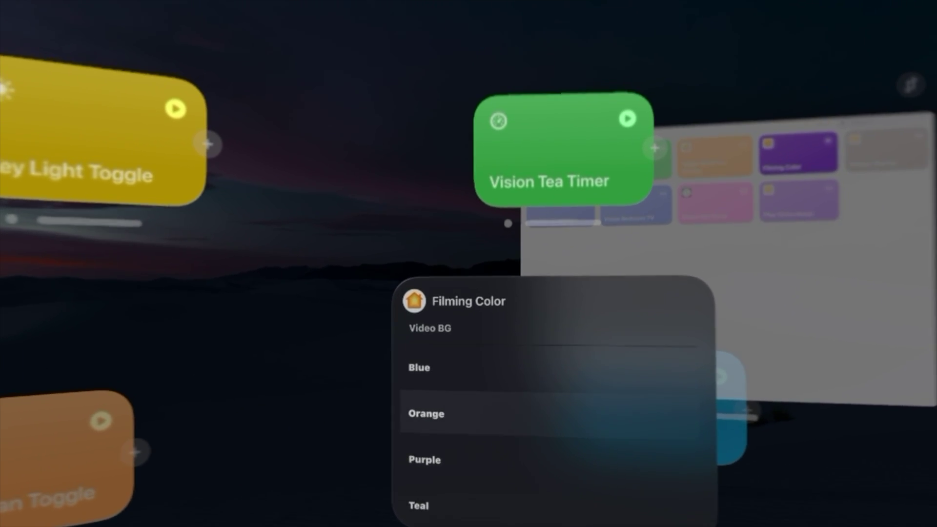
pyautogui.click(423, 421)
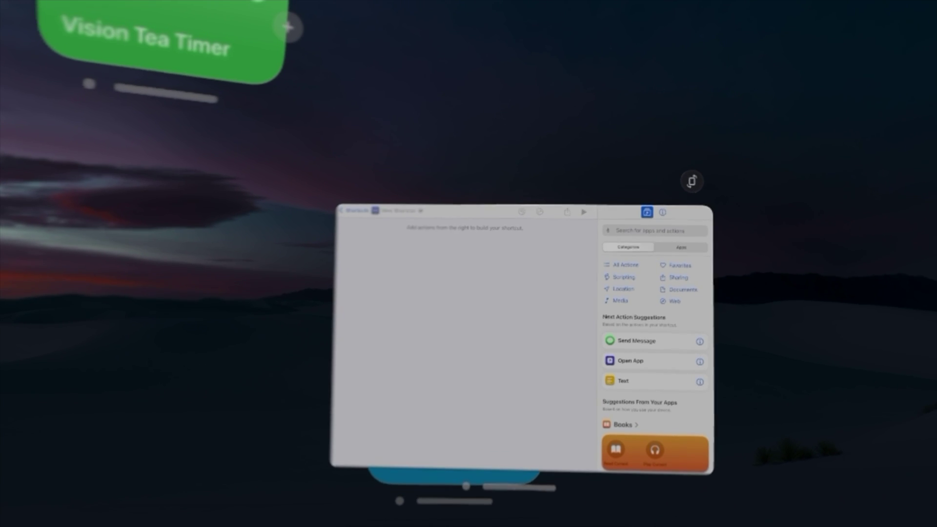
# Browse the Settings app's available actions in a new empty shortcut, then return to the Vision Pro folder.
pyautogui.moveTo(703, 230)
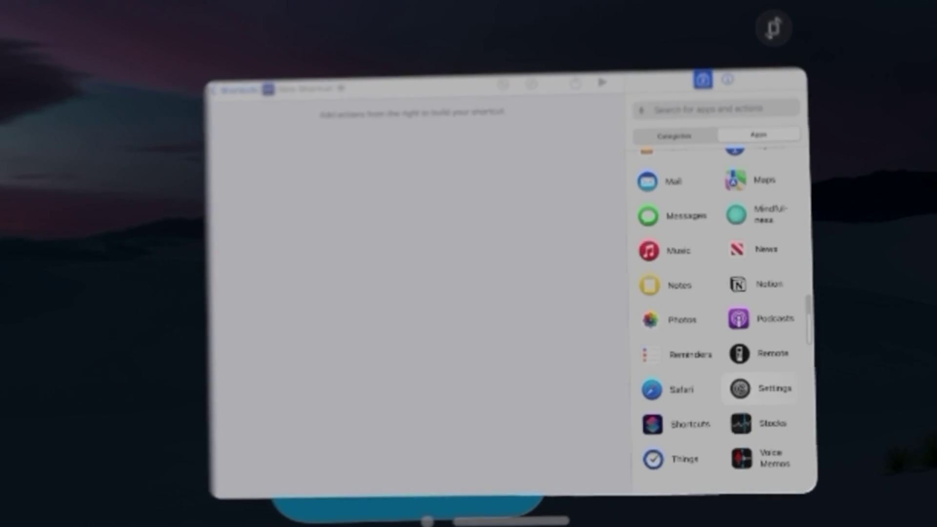
pyautogui.click(759, 388)
pyautogui.scroll(-3, 732, 317)
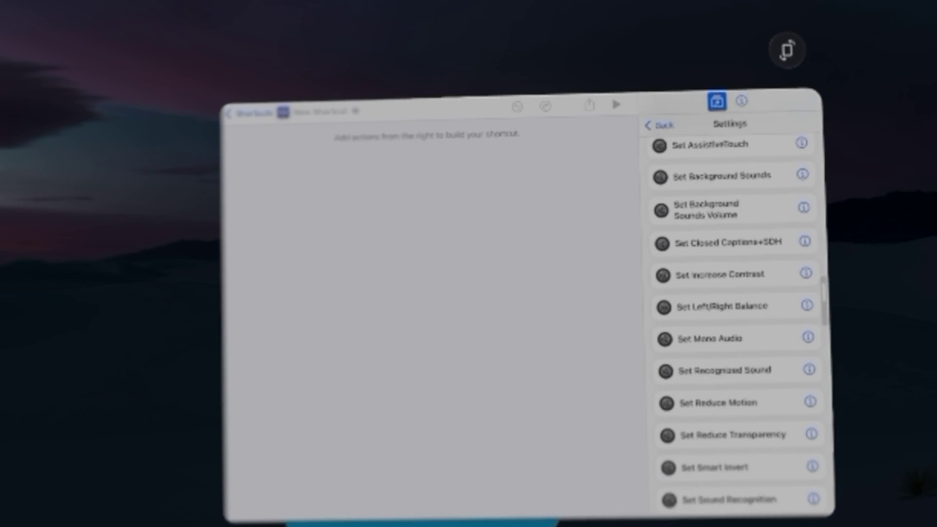
pyautogui.scroll(-2, 732, 317)
pyautogui.click(658, 125)
pyautogui.click(249, 113)
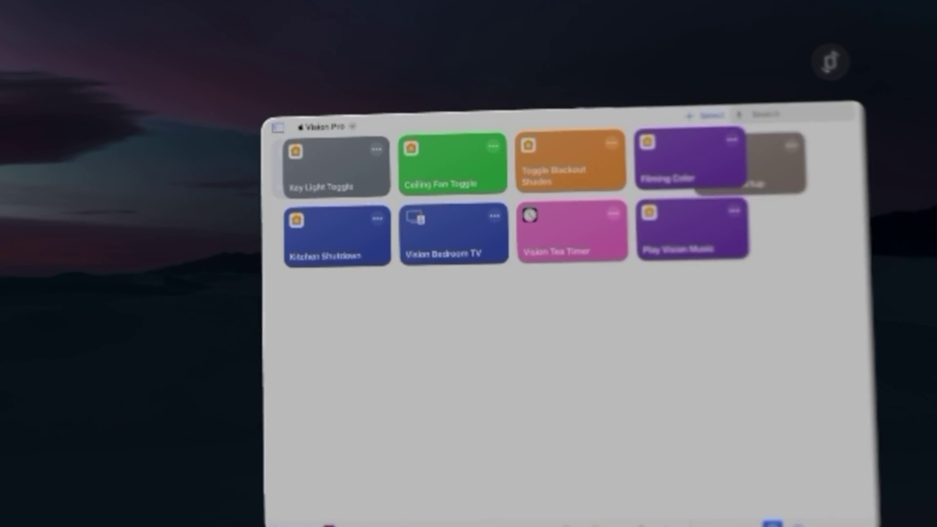
# Run the YT Subscriptions shortcut from the YouTube folder and look through the latest subscription videos.
pyautogui.click(277, 128)
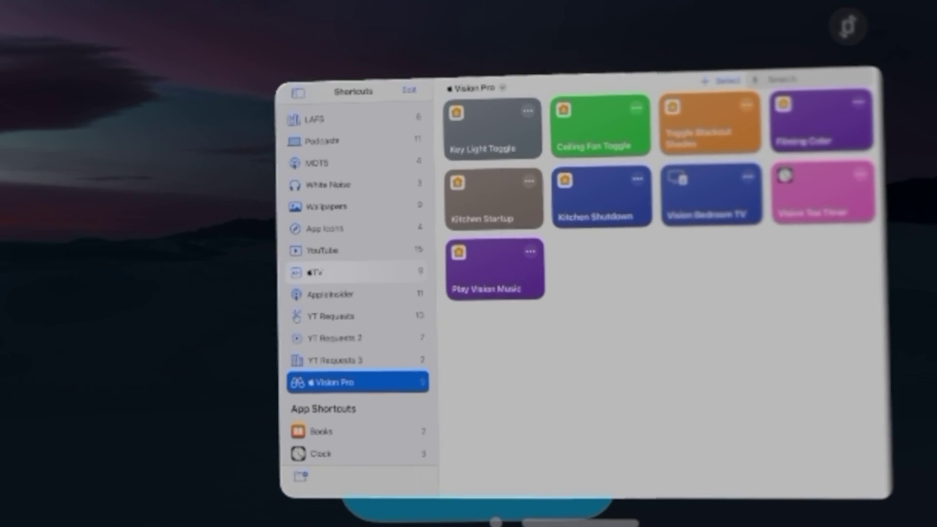
pyautogui.click(322, 251)
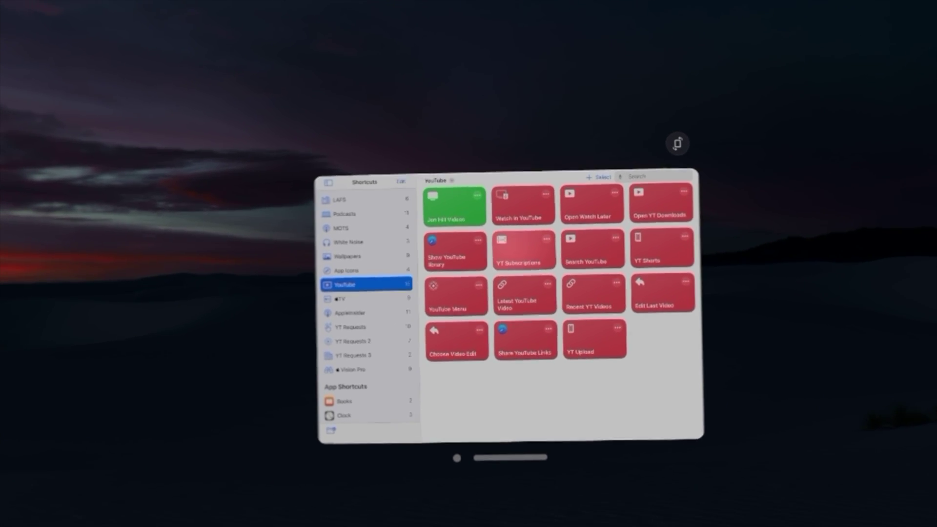
pyautogui.click(523, 251)
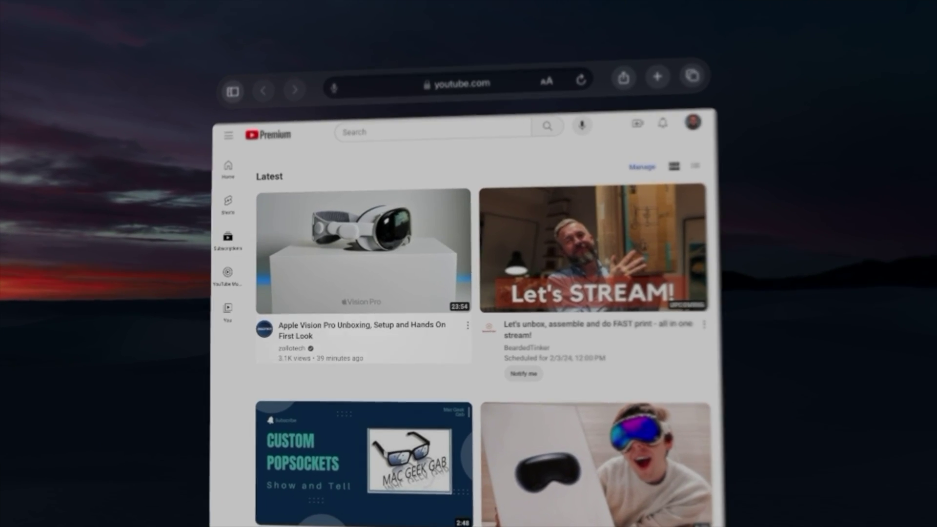
pyautogui.scroll(-3, 458, 317)
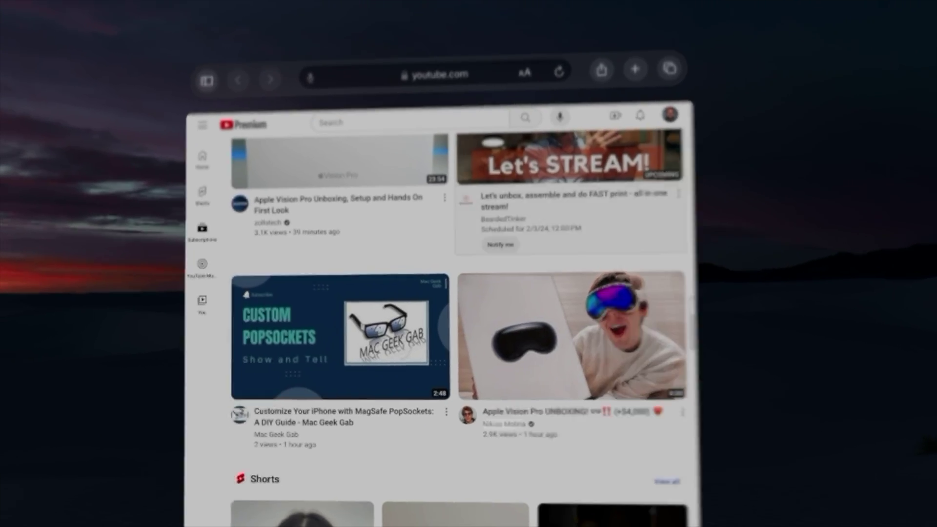
pyautogui.scroll(5, 458, 317)
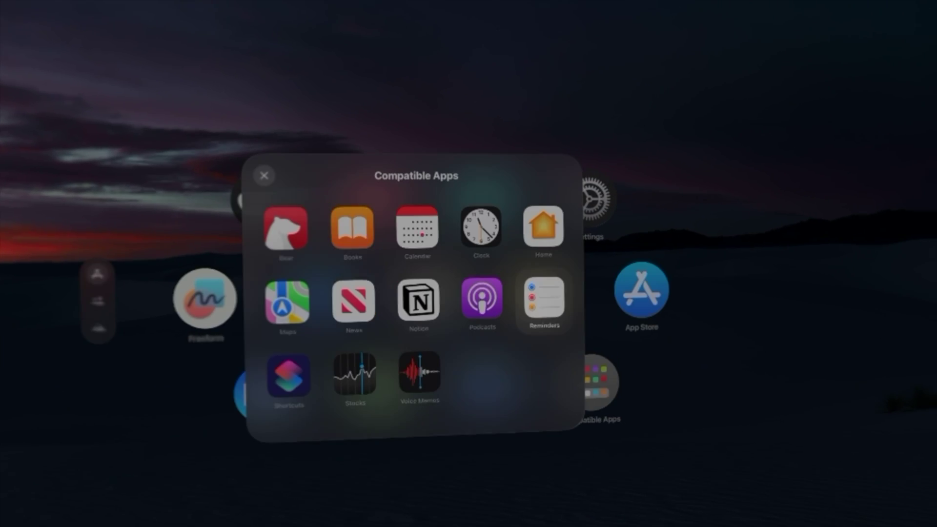
# Reopen Shortcuts, run the home status shortcut from the Apple Watch collection and dismiss its result.
pyautogui.click(288, 376)
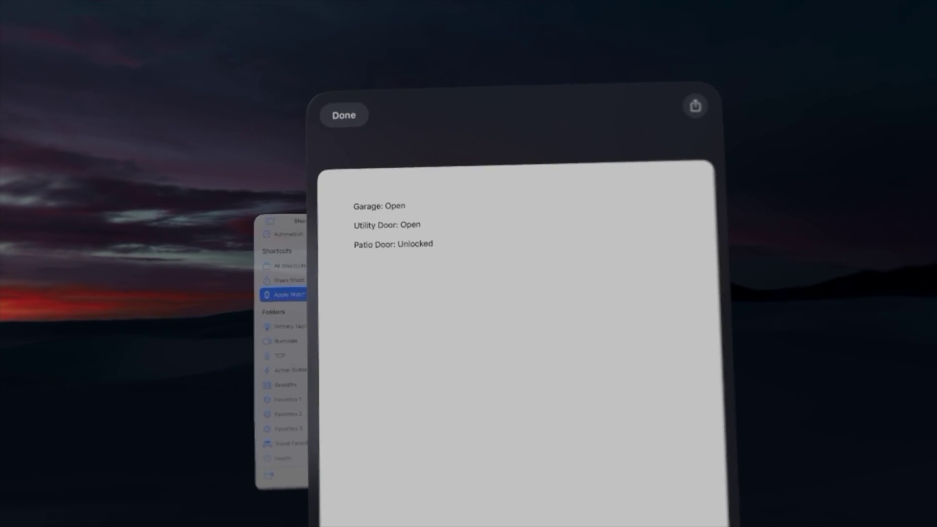
pyautogui.click(348, 108)
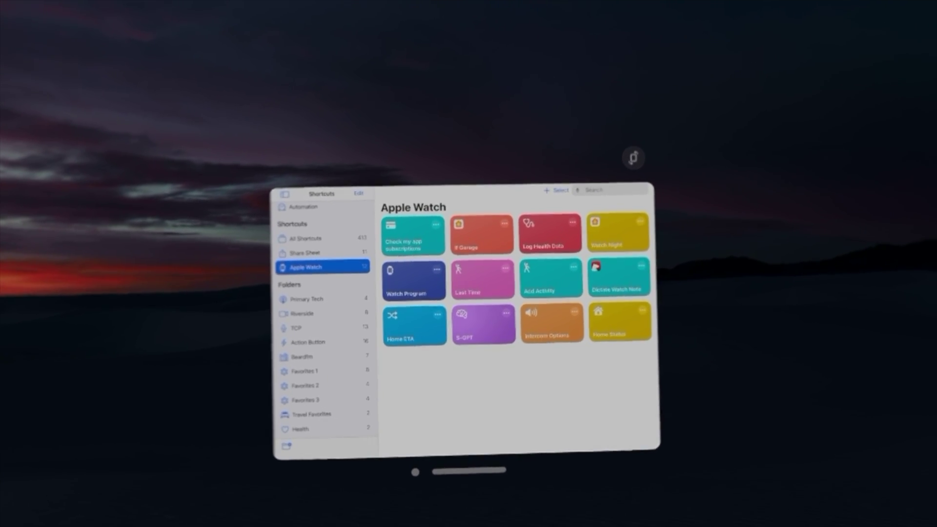
# Run the S-GPT shortcut, ask "What's the average rainfall in the Amazon basin?" and dismiss the answer.
pyautogui.click(488, 321)
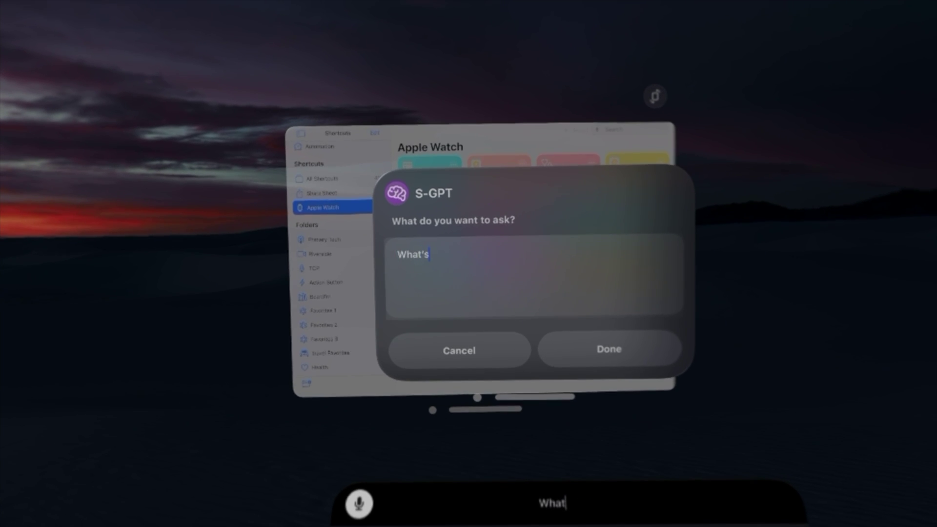
pyautogui.write('the average rainfall in the Amazon')
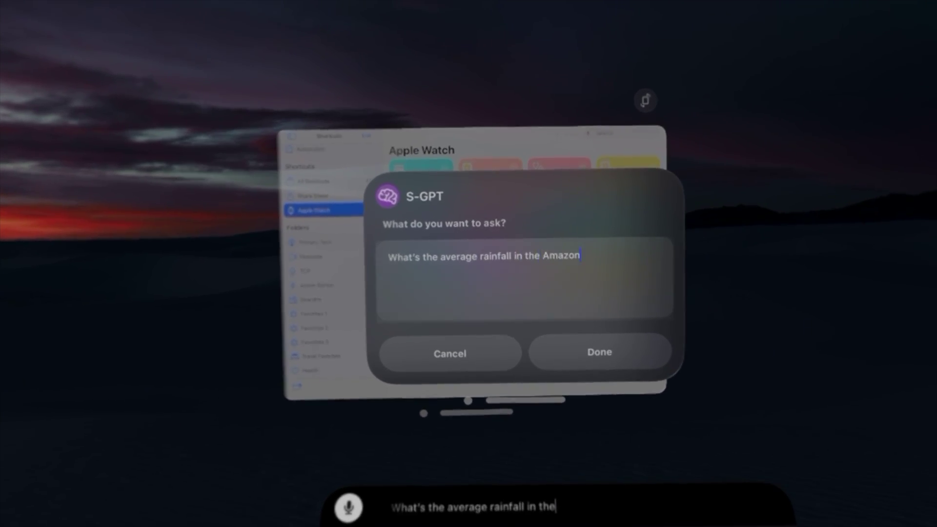
pyautogui.write(' basin?')
pyautogui.press('Return')
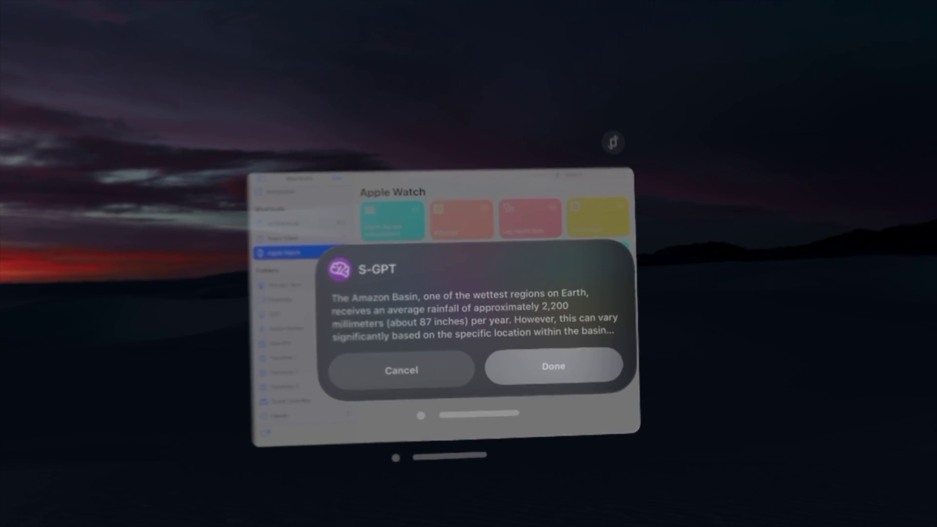
pyautogui.press('Return')
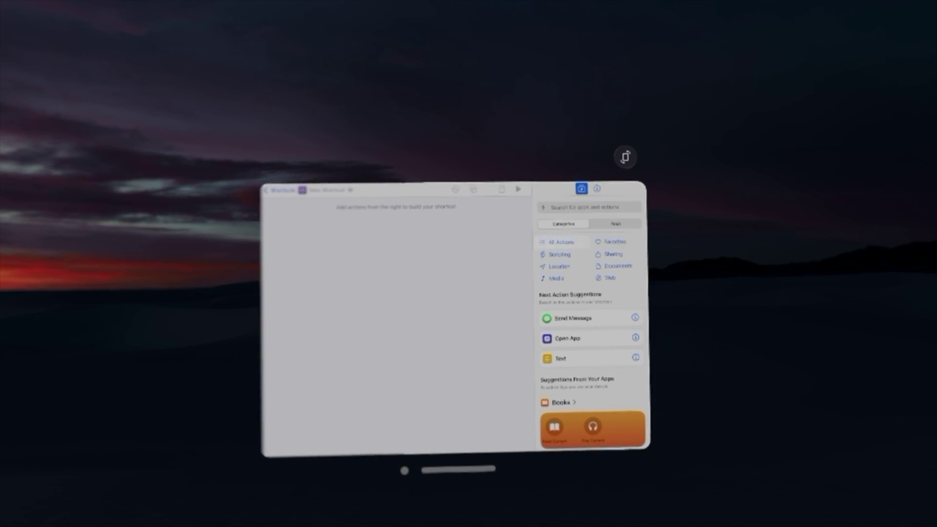
# Add an Add New Reminder action to the new empty shortcut and browse the list of all actions.
pyautogui.click(568, 256)
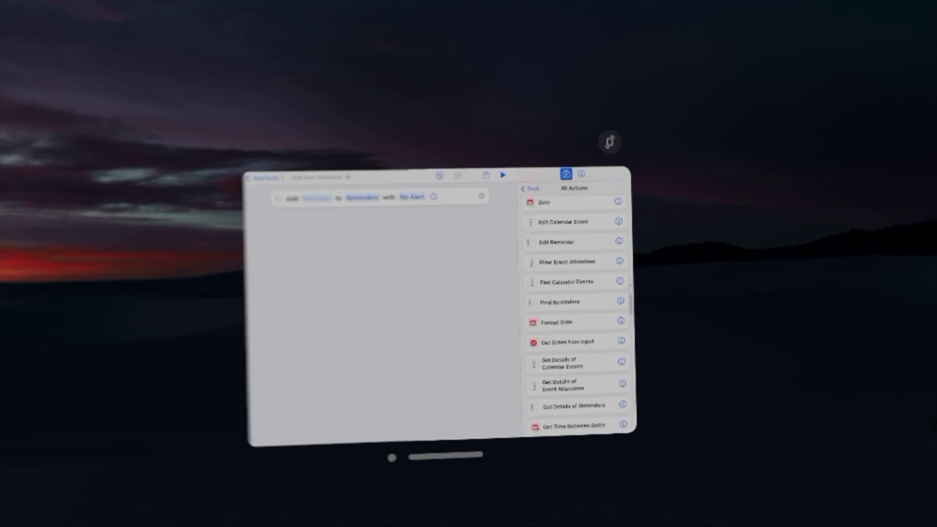
pyautogui.scroll(-2, 576, 317)
pyautogui.scroll(-5, 571, 317)
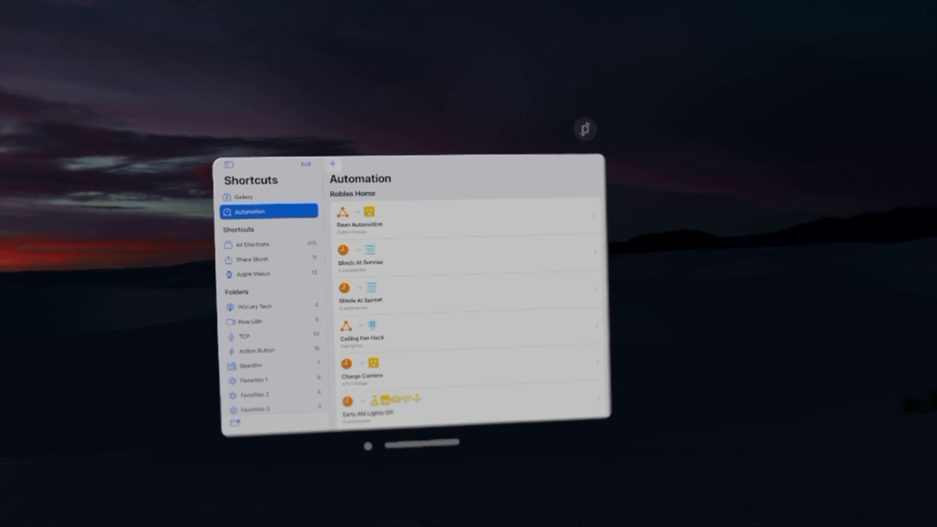
# Start a new automation and look through the available personal and home automation triggers.
pyautogui.click(329, 152)
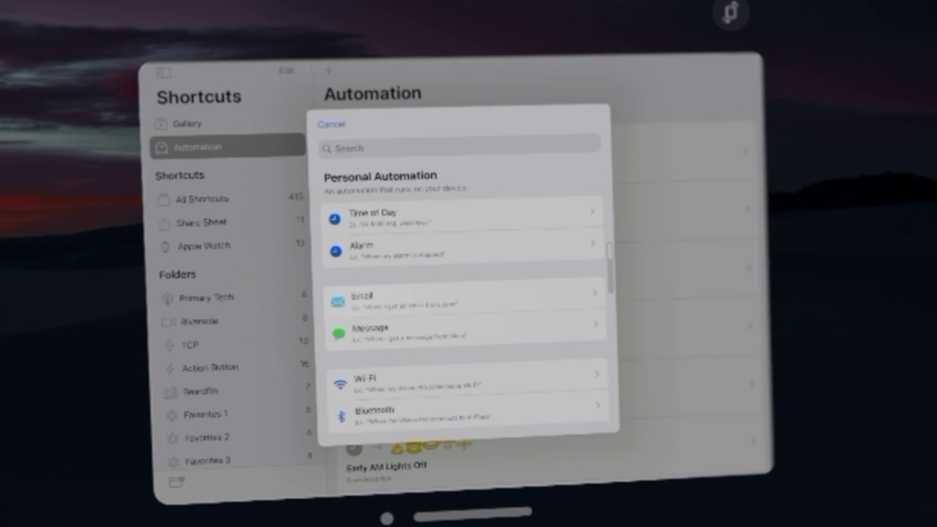
pyautogui.scroll(-4, 469, 293)
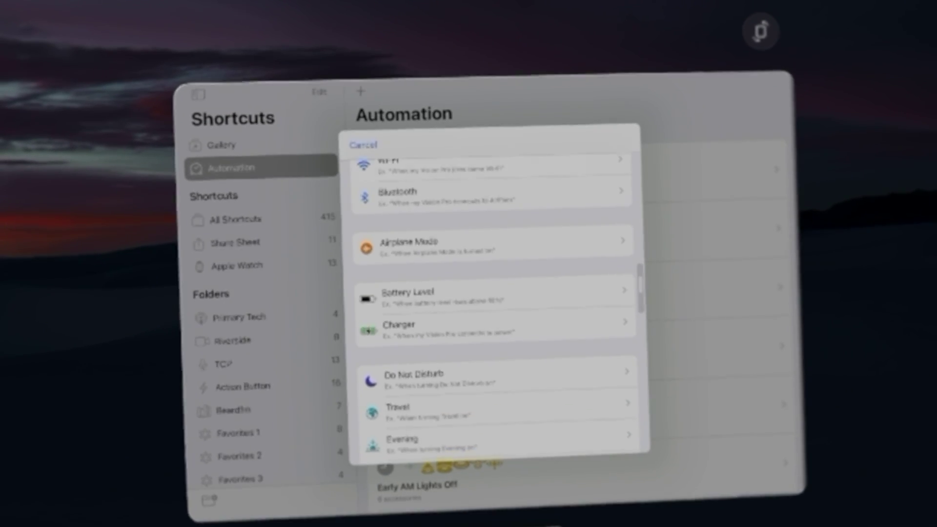
pyautogui.scroll(-3, 502, 312)
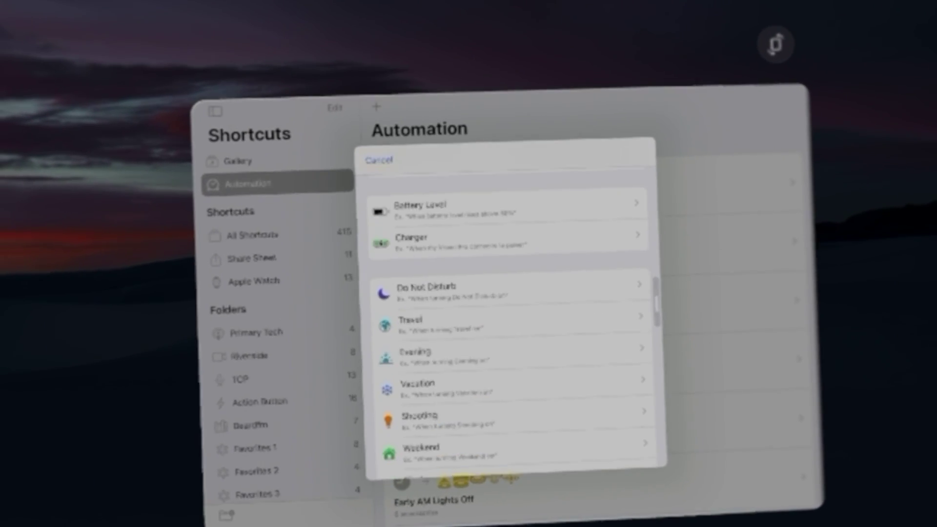
pyautogui.scroll(-5, 503, 312)
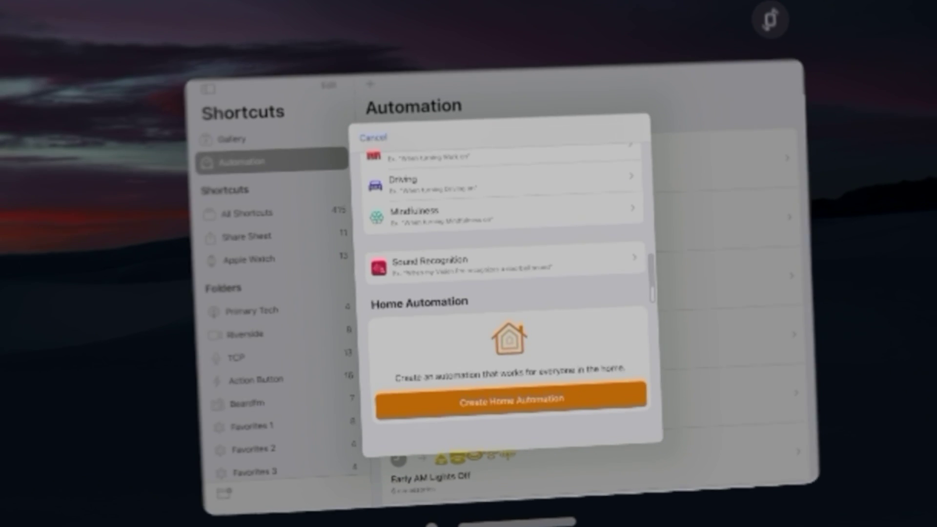
pyautogui.scroll(10, 502, 293)
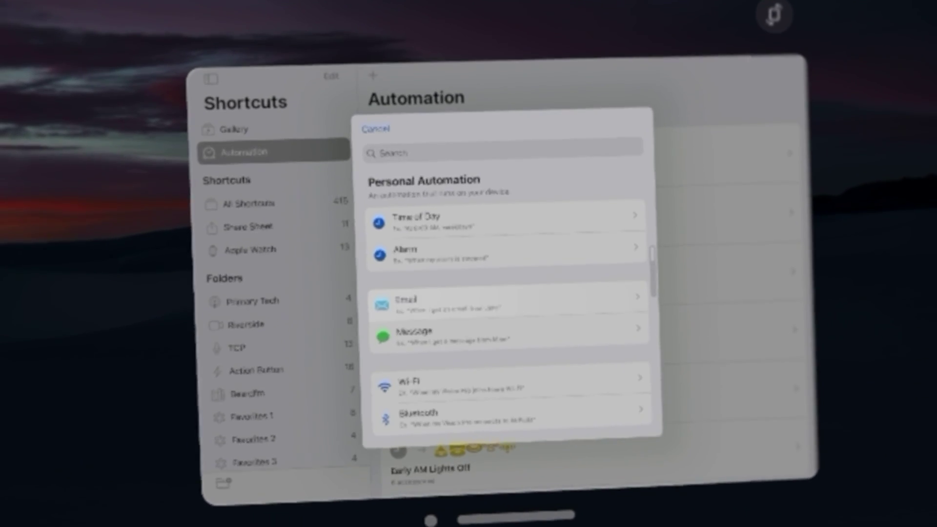
# Set up a Charger automation that triggers when power is connected and runs immediately.
pyautogui.click(502, 383)
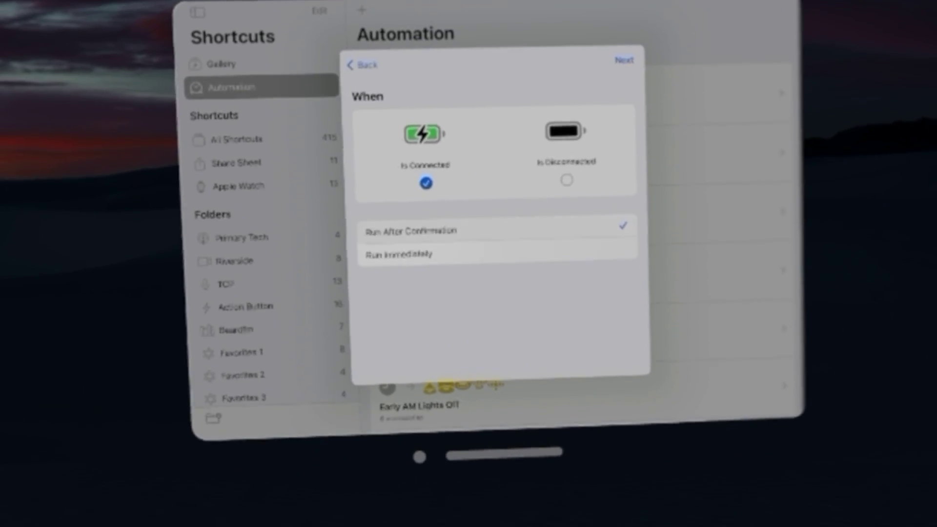
pyautogui.click(398, 254)
pyautogui.click(623, 60)
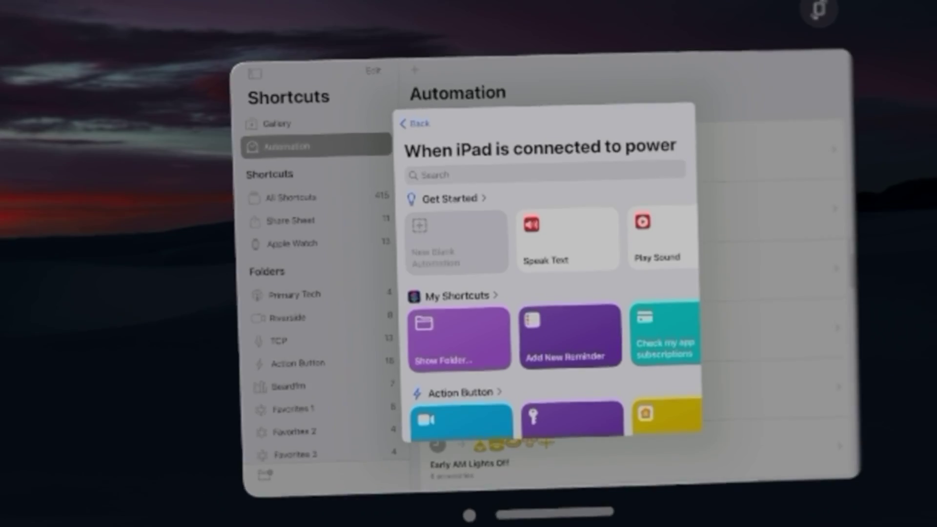
# Add a Speak Text action to a blank automation, then back out of the automation setup without saving.
pyautogui.click(453, 240)
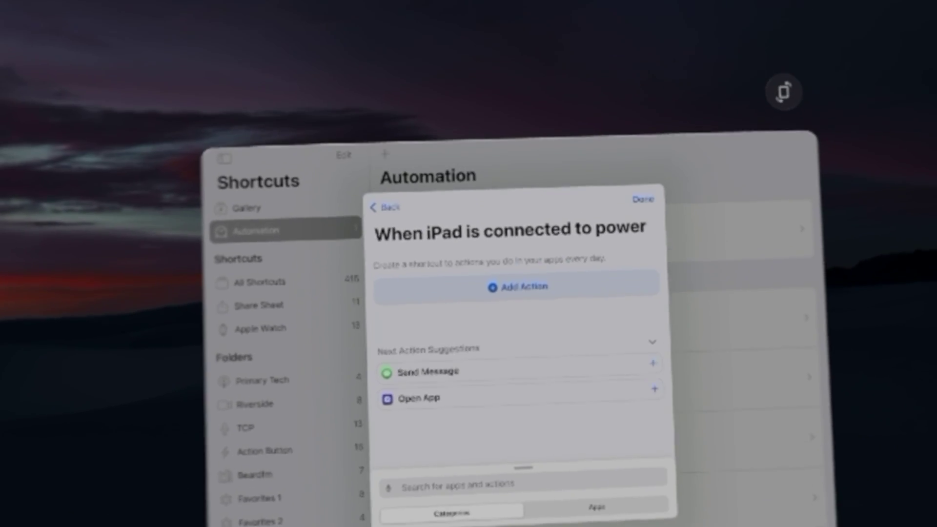
pyautogui.click(538, 113)
pyautogui.click(417, 134)
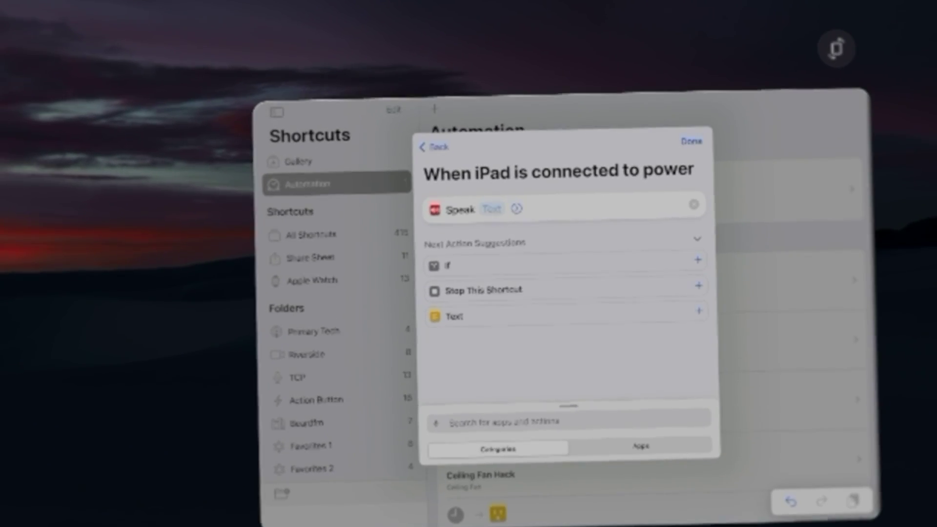
pyautogui.click(431, 157)
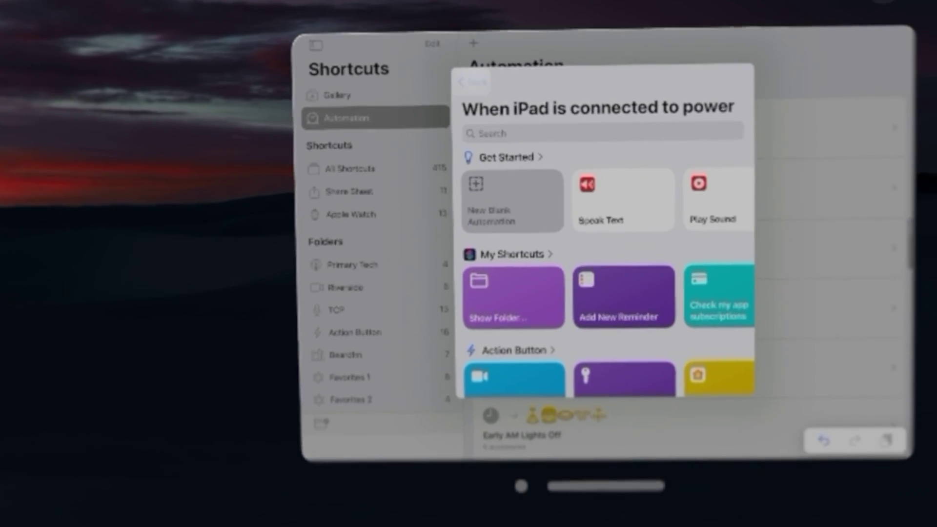
pyautogui.click(457, 146)
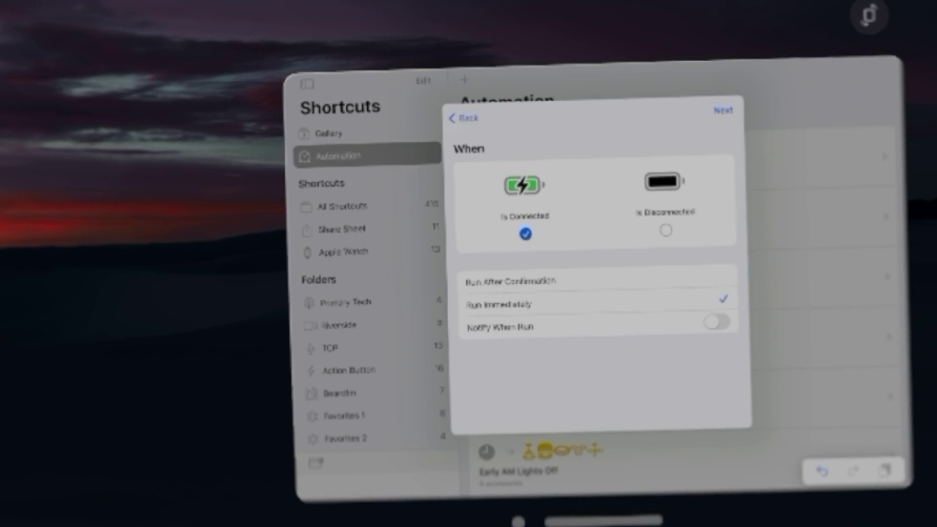
pyautogui.click(466, 103)
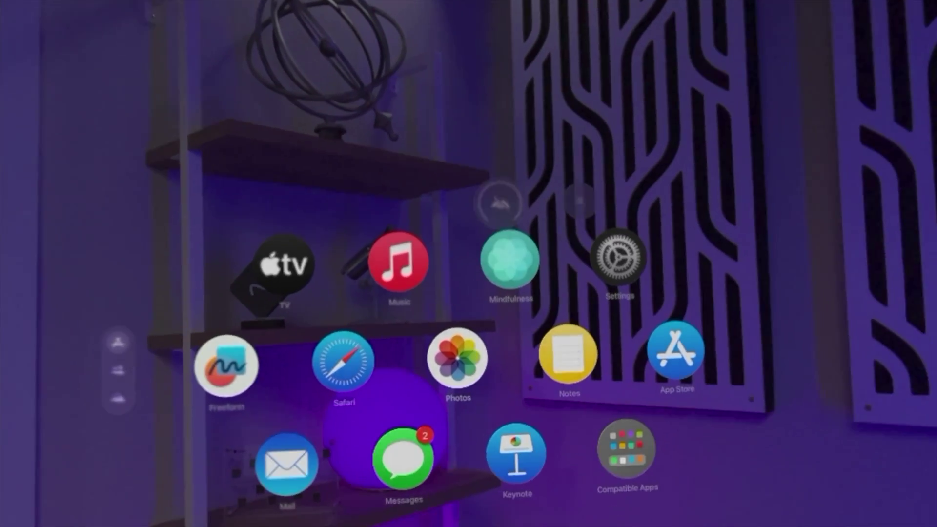
# Open the floating shortcut buttons app from the home view and move the Toggle Blackout Shades button left of the shelf.
pyautogui.hscroll(3, 461, 361)
pyautogui.click(532, 421)
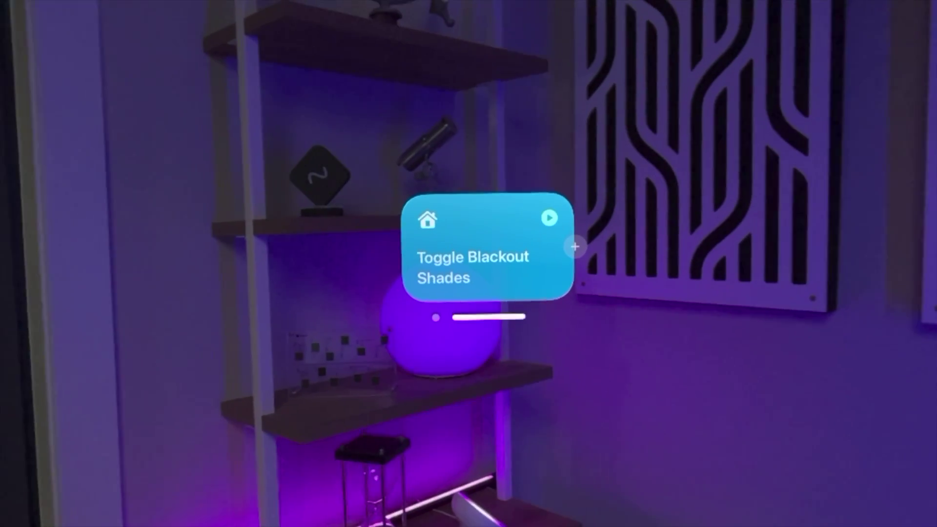
pyautogui.moveTo(444, 319); pyautogui.dragTo(370, 324)
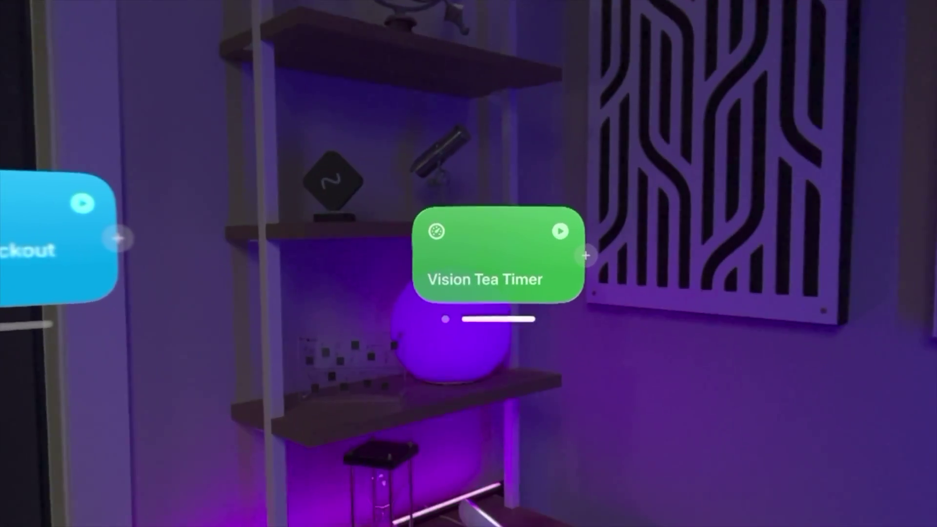
# Place the Filming Color button to the right of the glowing lamp, then run it and choose Orange for Video BG.
pyautogui.click(734, 310)
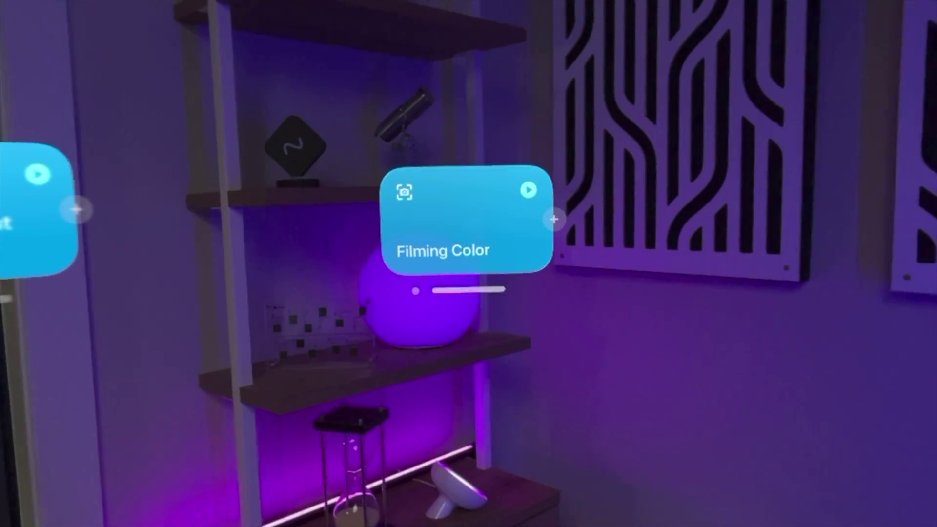
pyautogui.moveTo(468, 289); pyautogui.dragTo(558, 337)
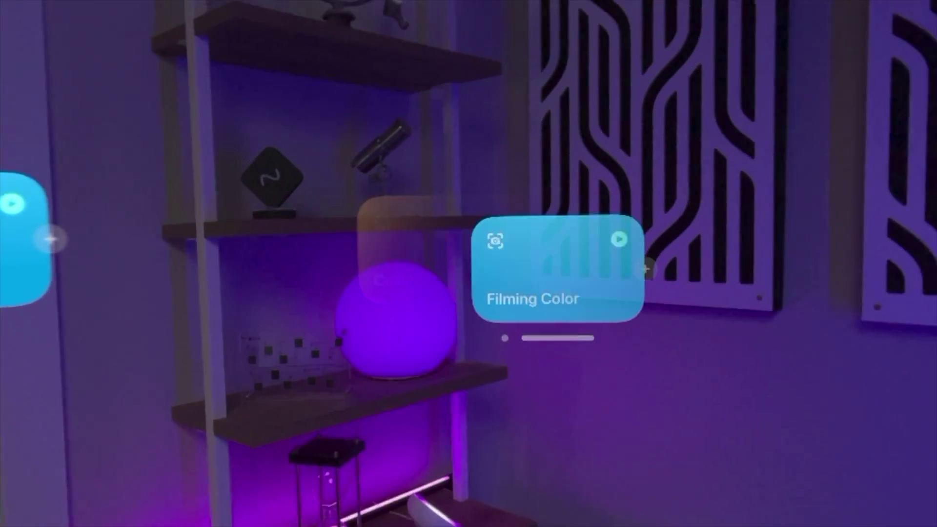
pyautogui.click(563, 252)
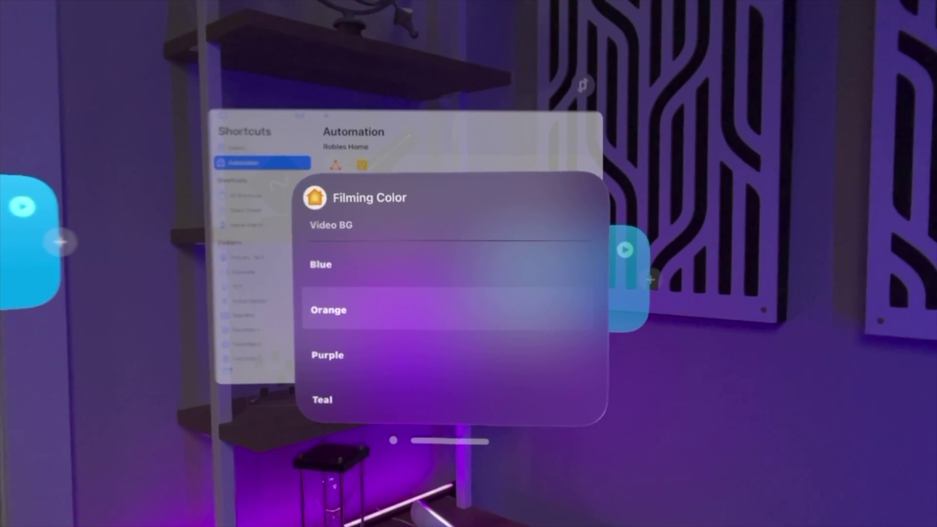
pyautogui.click(328, 309)
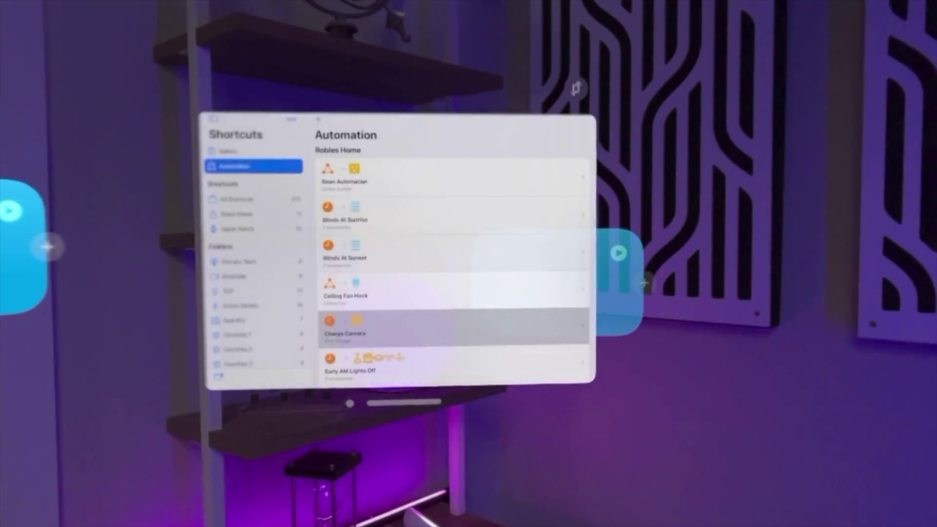